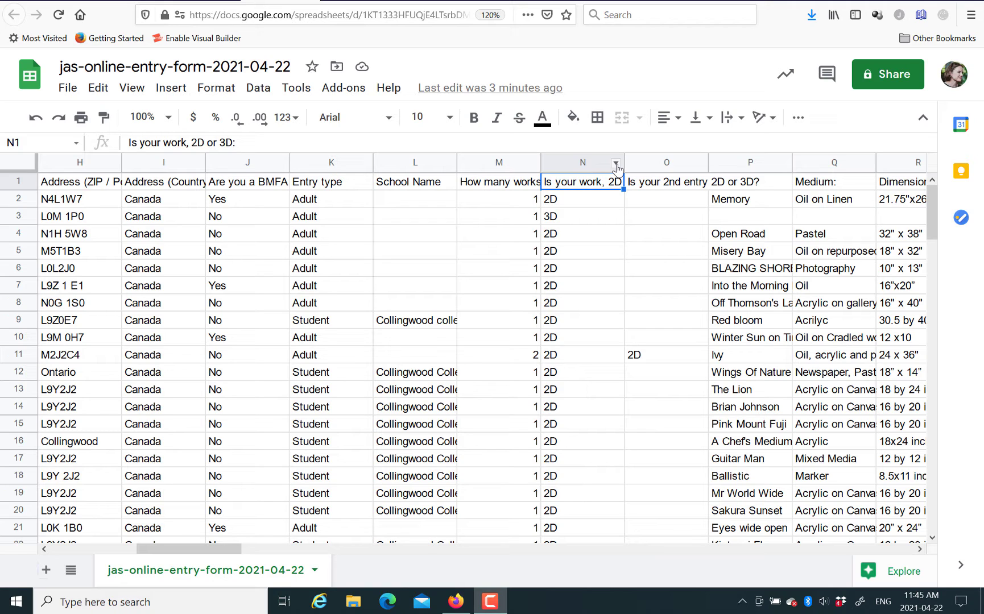
Sort the whole sheet A to Z by column N and look through the resulting rows
{"action": "left_click", "coordinate": [616, 165]}
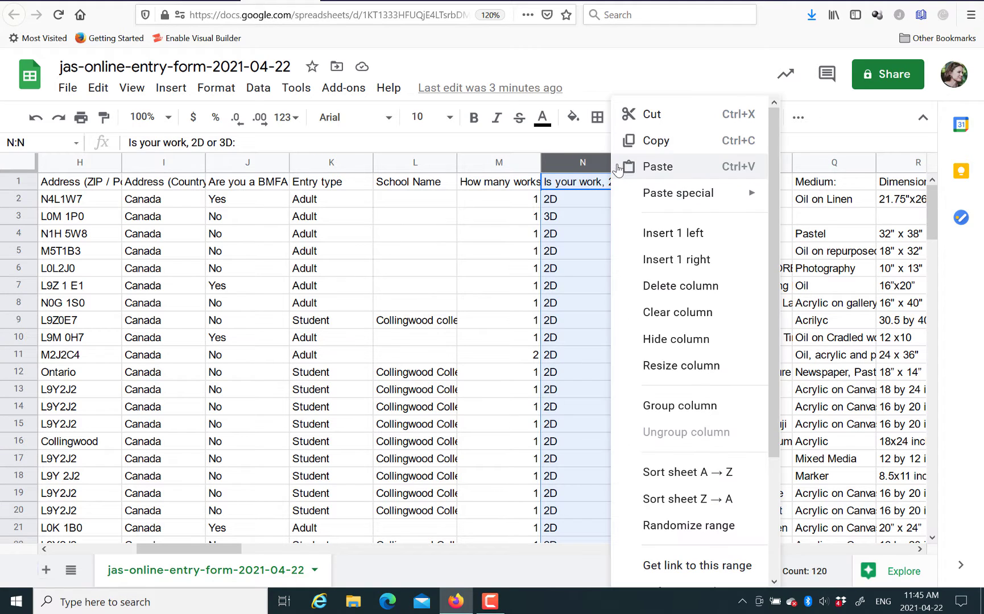
{"action": "left_click", "coordinate": [704, 477]}
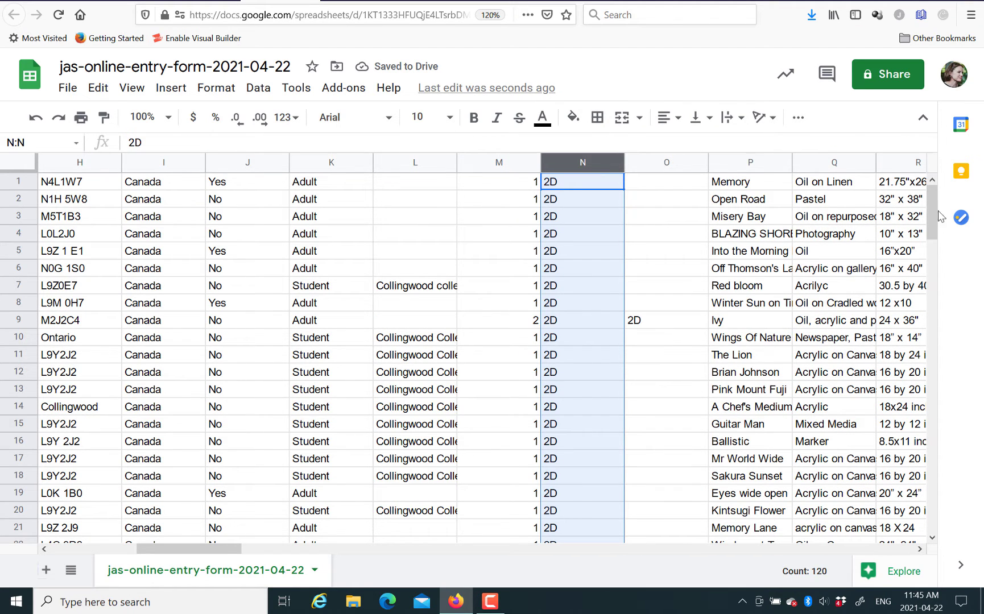
{"action": "left_click_drag", "start_coordinate": [932, 207], "coordinate": [929, 499]}
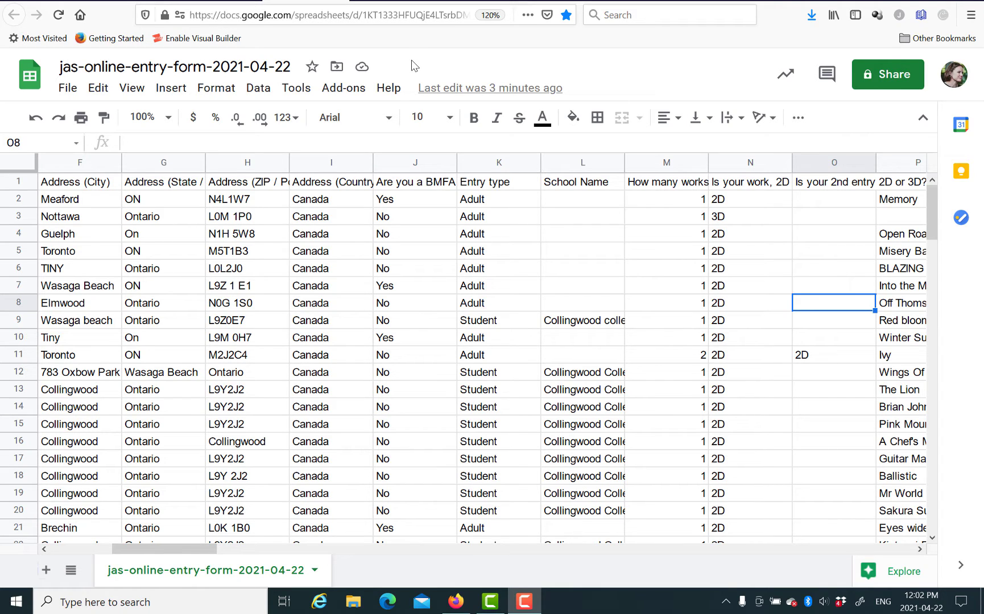
Set up a range sort of all the data with a header row, sorting by "Is your work, 2D or 3D:" (column N) A to Z
{"action": "left_click", "coordinate": [259, 90]}
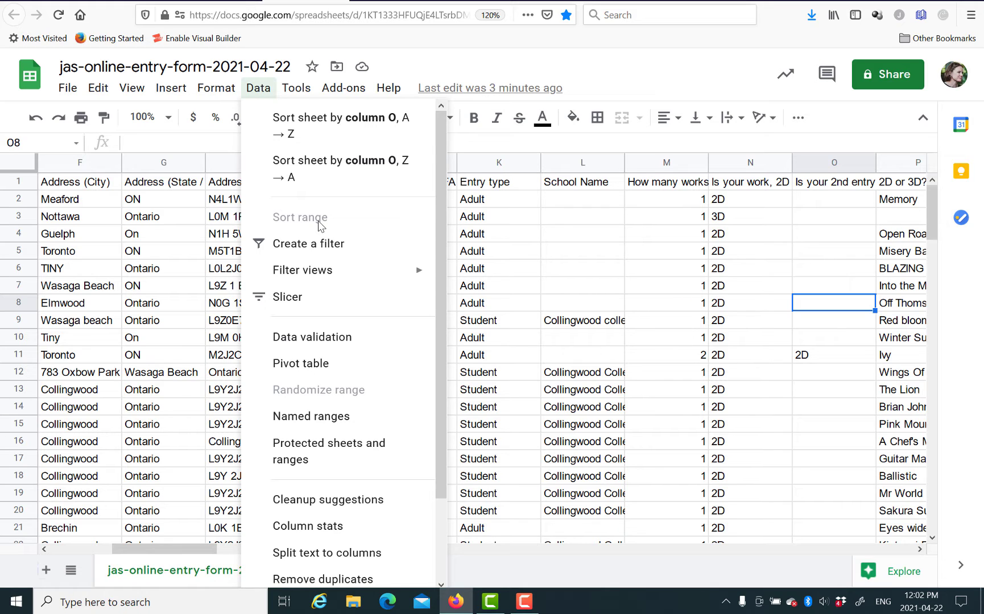
{"action": "left_click", "coordinate": [547, 51]}
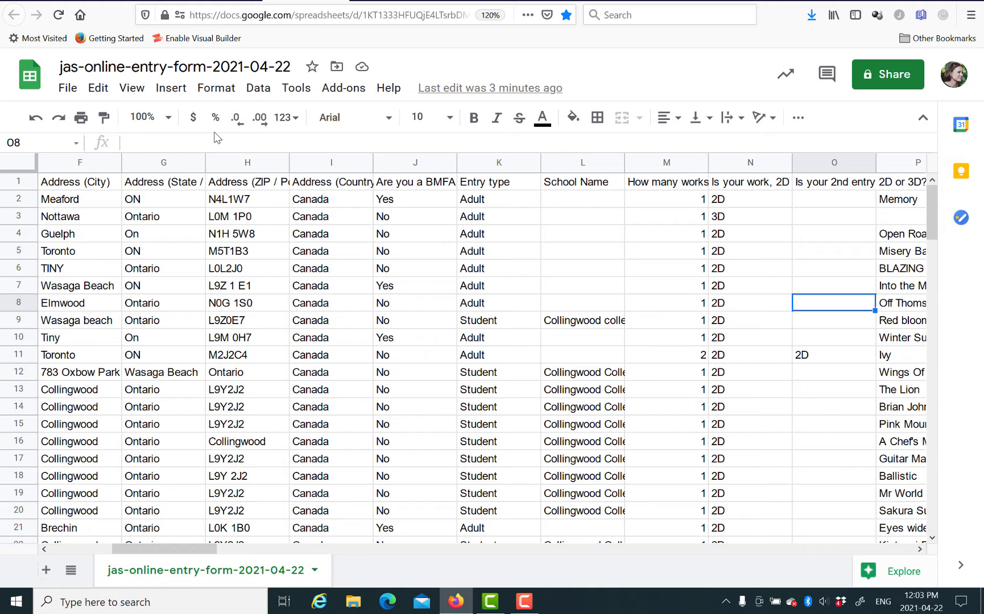
{"action": "key", "text": "ctrl+a"}
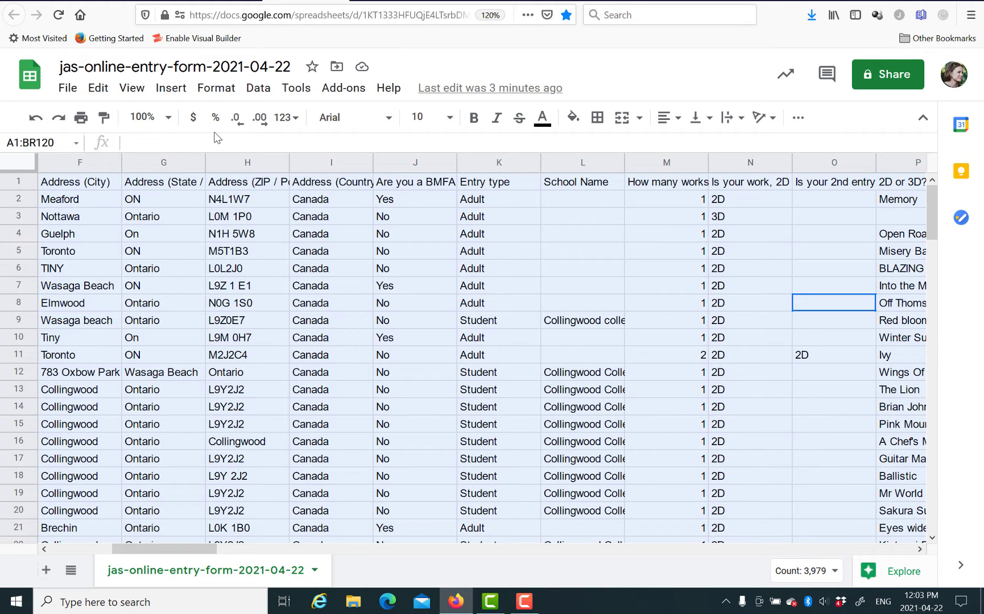
{"action": "left_click", "coordinate": [258, 89]}
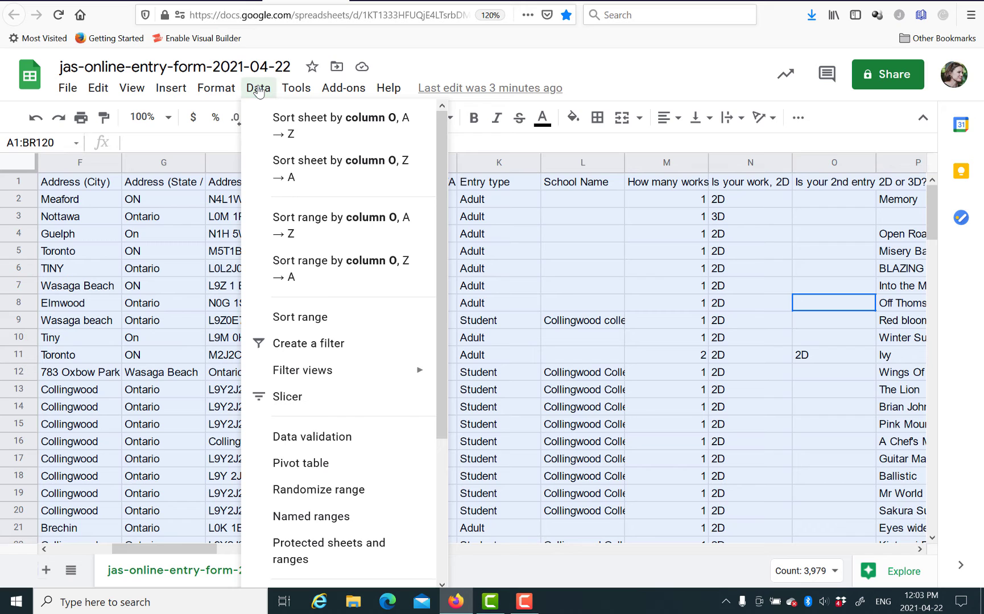
{"action": "left_click", "coordinate": [304, 322]}
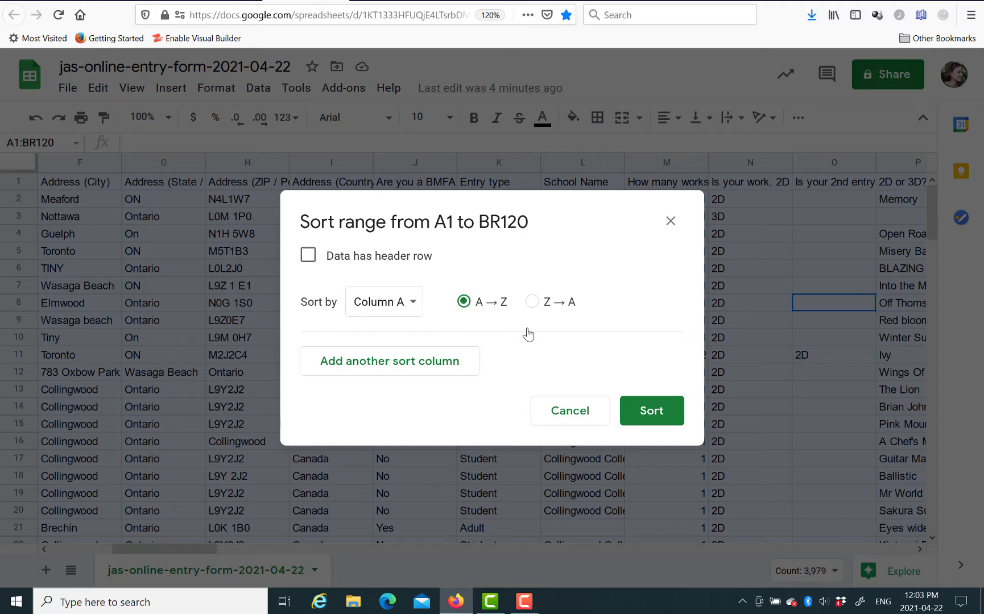
{"action": "left_click", "coordinate": [413, 303]}
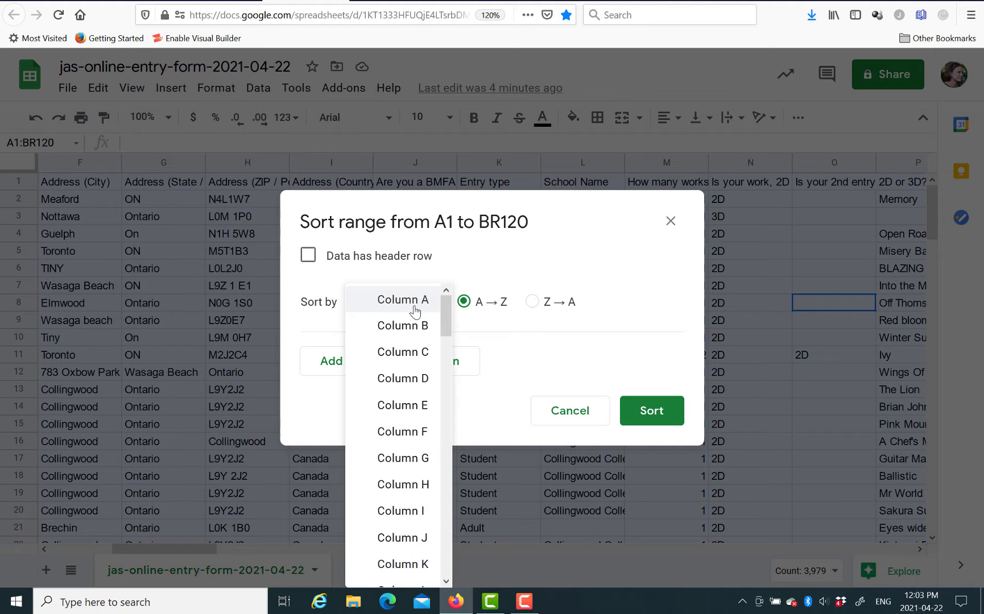
{"action": "scroll", "coordinate": [447, 559], "scroll_direction": "down", "scroll_amount": 5}
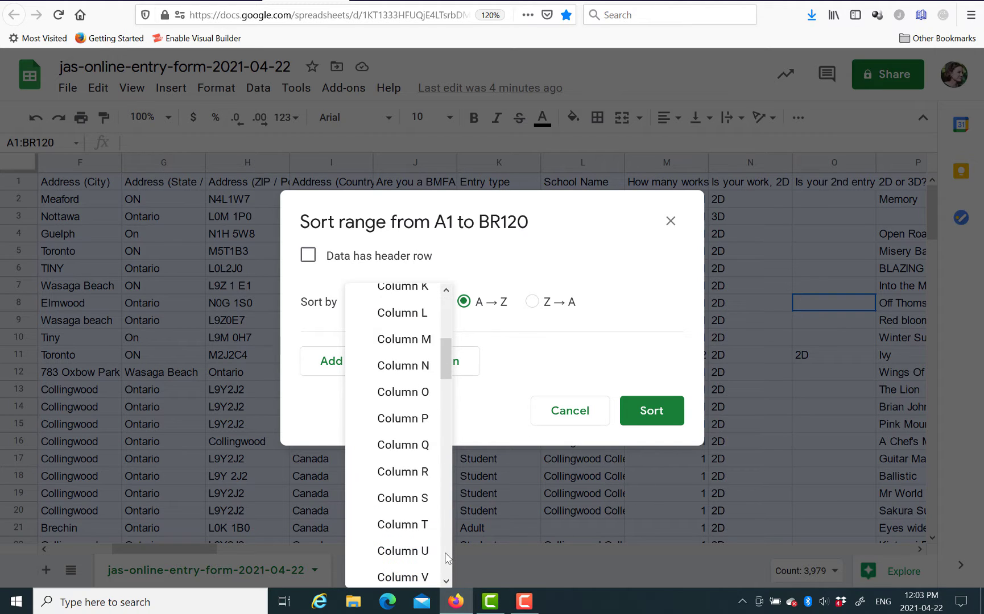
{"action": "left_click", "coordinate": [416, 366]}
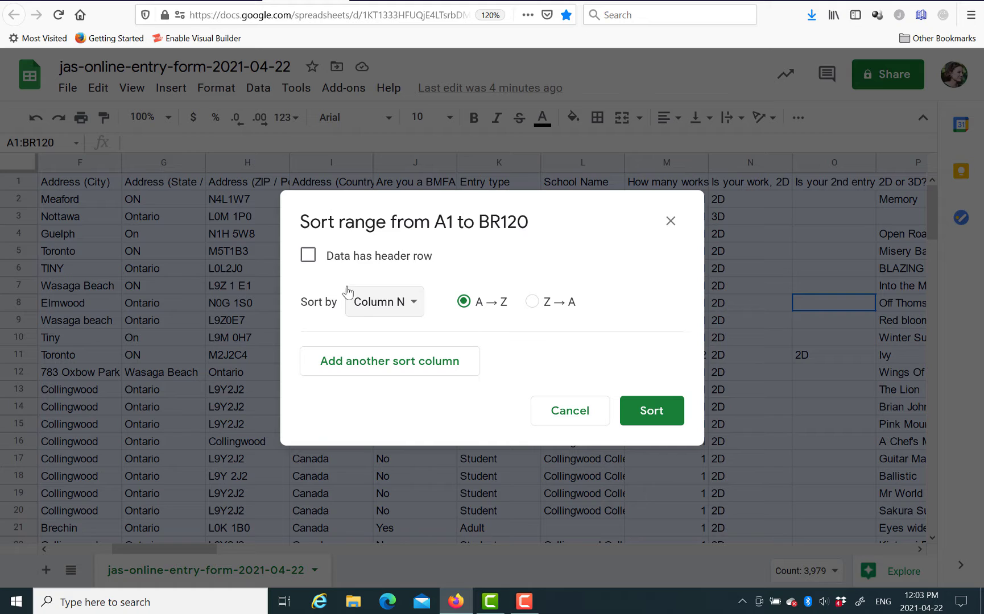
{"action": "left_click", "coordinate": [308, 258]}
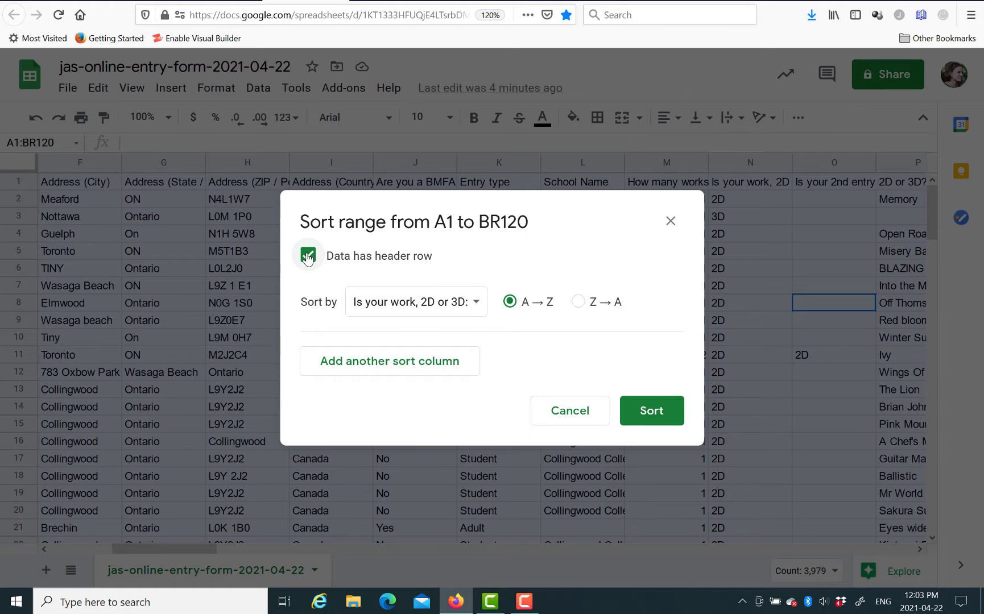
Add the "Is your 2nd entry 2D or 3D" column as a second A to Z sort key and apply the sort
{"action": "left_click", "coordinate": [399, 369]}
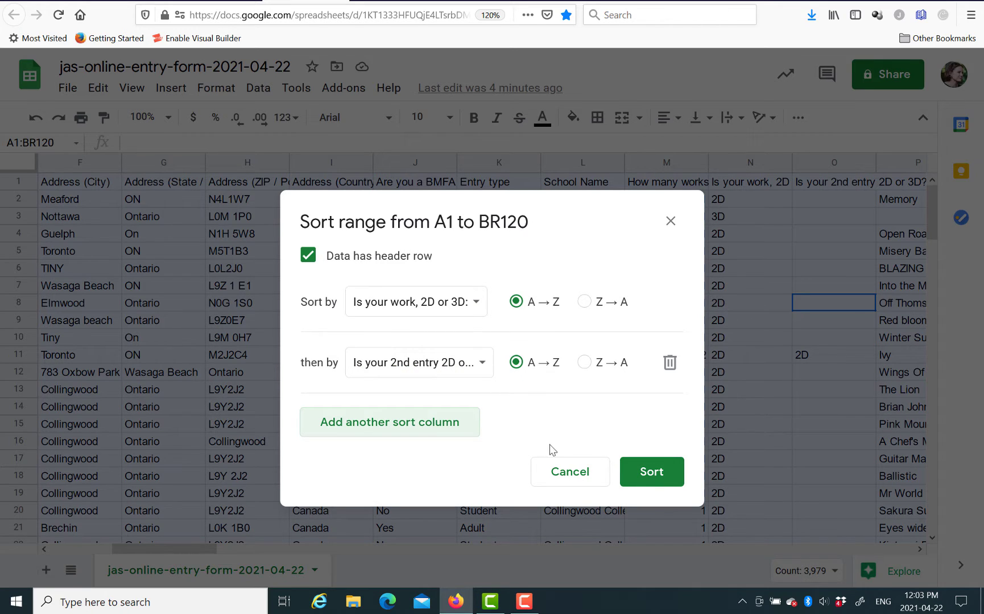
{"action": "left_click", "coordinate": [649, 478]}
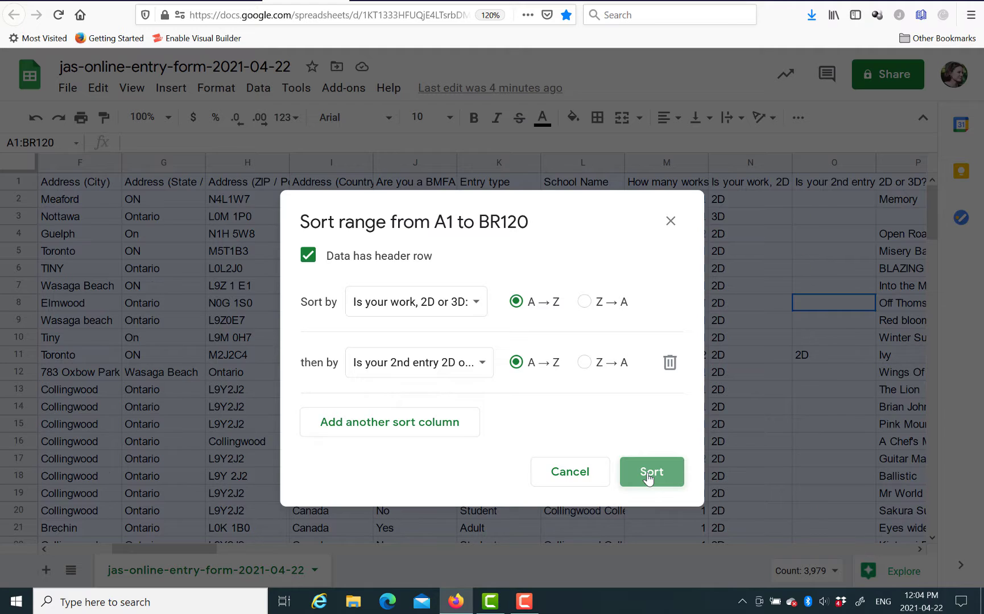
{"action": "left_click", "coordinate": [648, 478]}
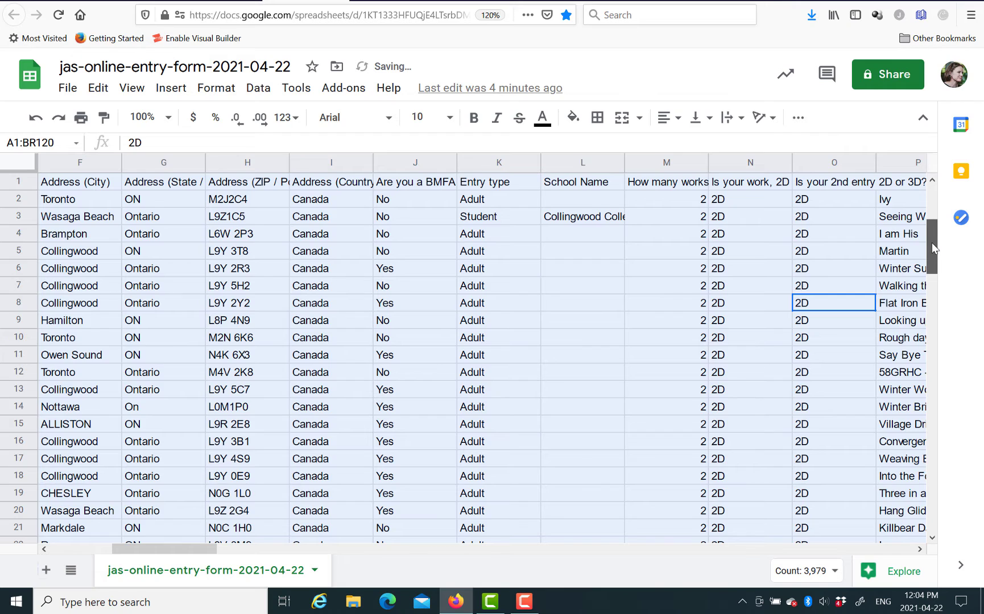
Review how the 2D and 3D entries are grouped down to the last row, and return to the top of the sheet
{"action": "scroll", "coordinate": [930, 300], "scroll_direction": "down", "scroll_amount": 1}
{"action": "left_click_drag", "start_coordinate": [933, 306], "coordinate": [932, 535]}
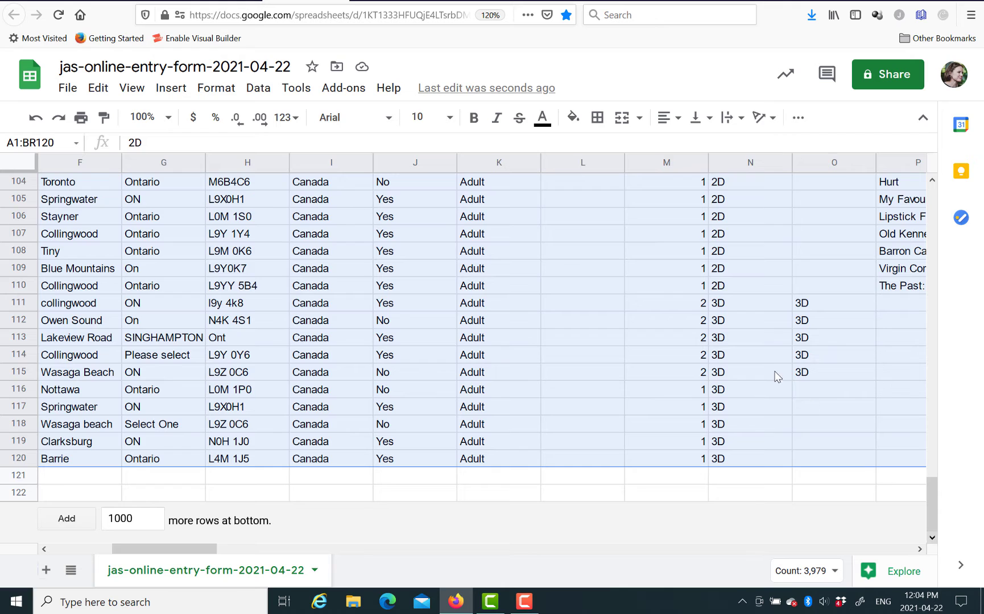
{"action": "left_click", "coordinate": [753, 355]}
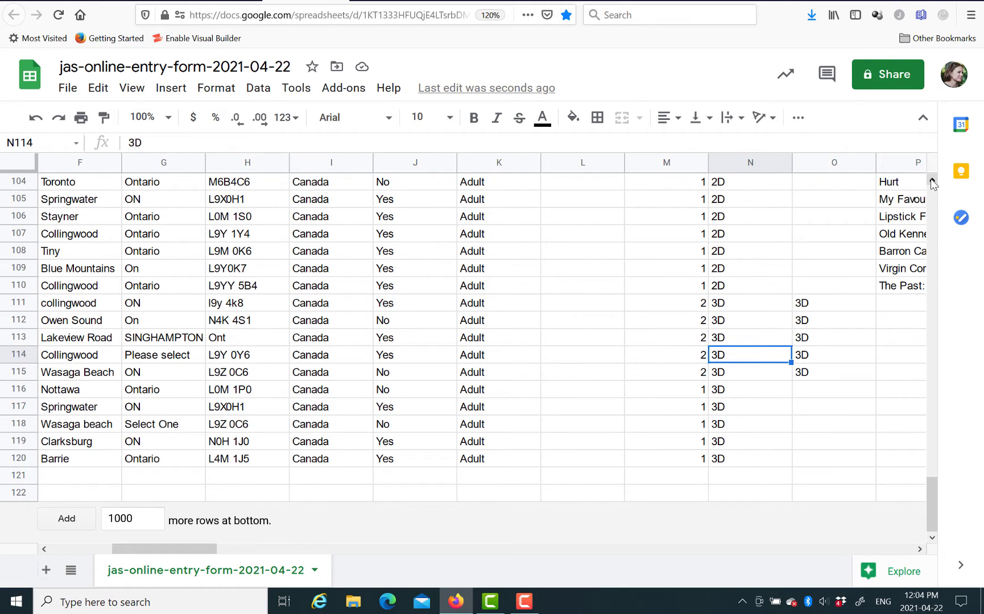
{"action": "scroll", "coordinate": [933, 201], "scroll_direction": "up", "scroll_amount": 1}
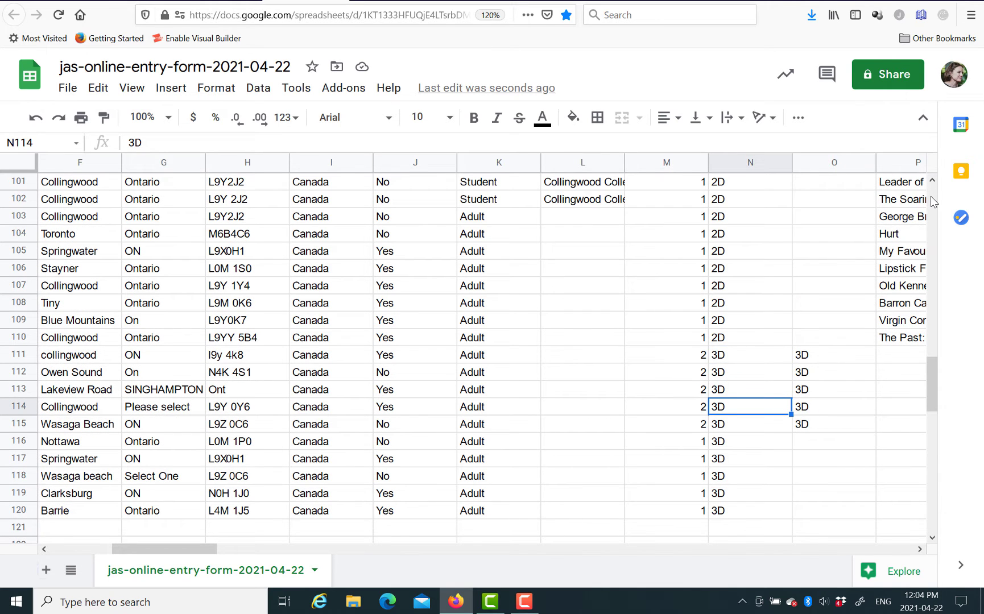
{"action": "scroll", "coordinate": [933, 201], "scroll_direction": "up", "scroll_amount": 7}
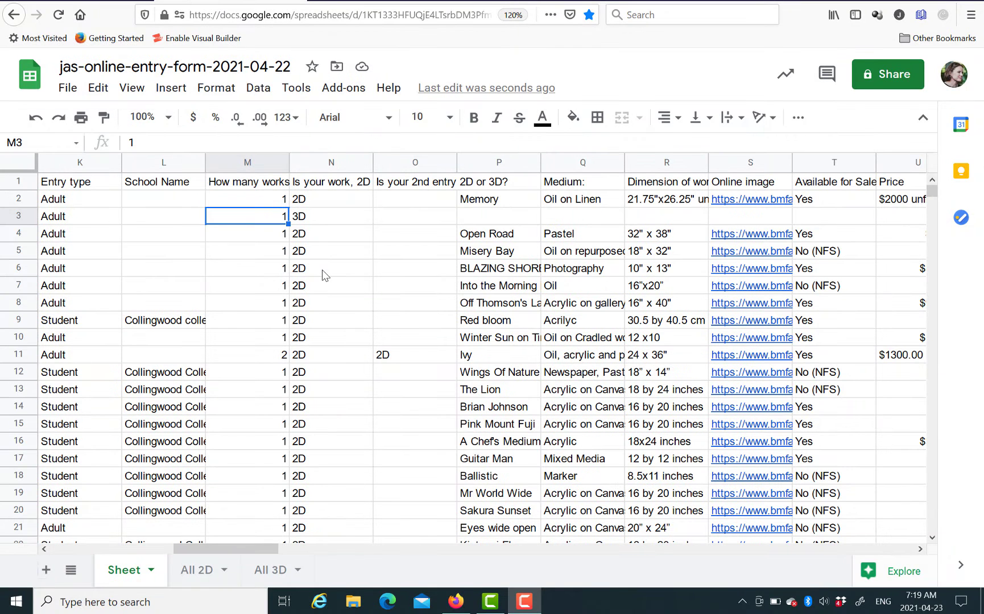
Define a named range called "entries" covering all the data, Sheet!A1:BR120
{"action": "left_click", "coordinate": [322, 270]}
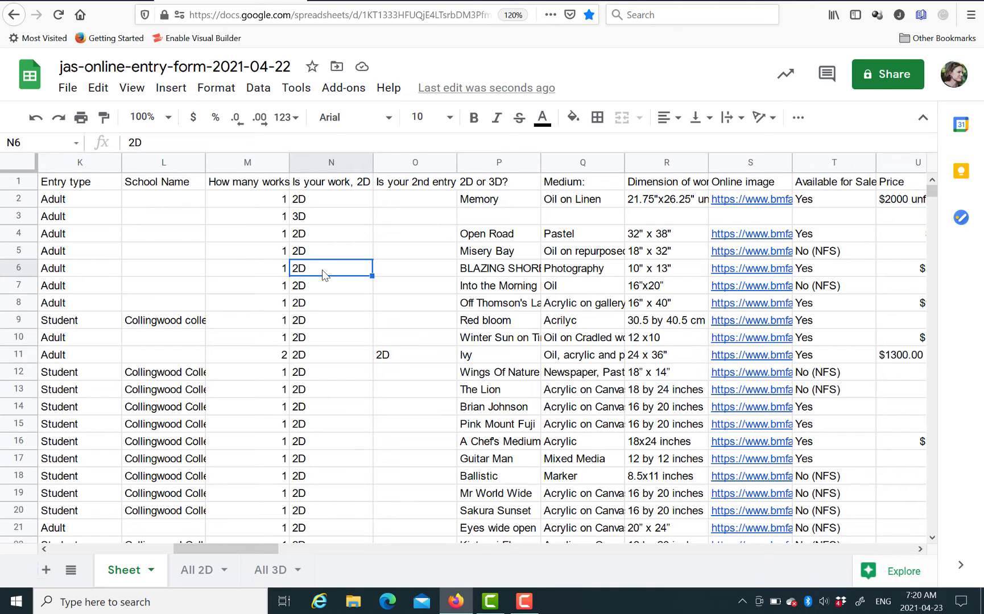
{"action": "key", "text": "ctrl+a"}
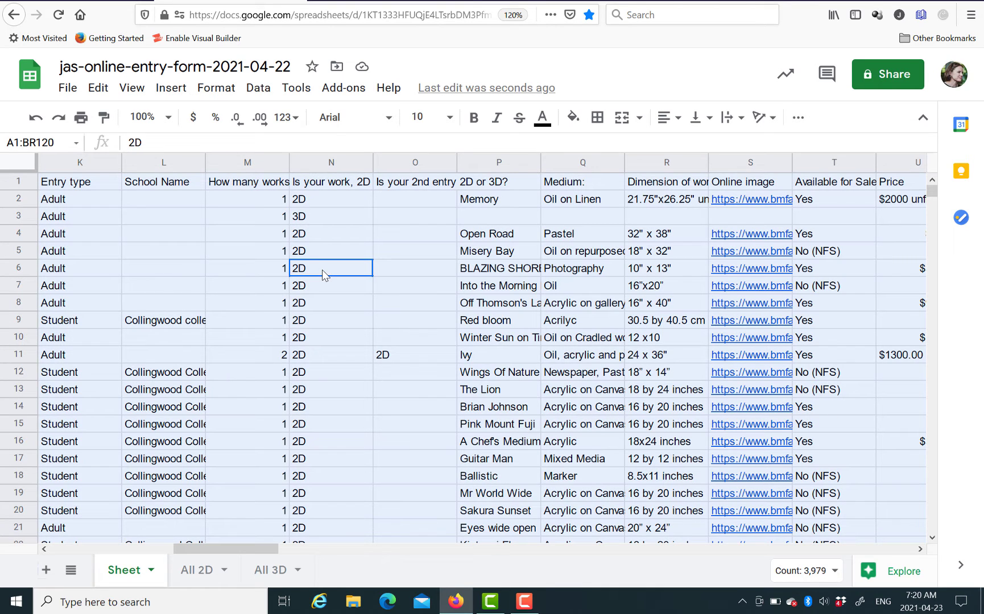
{"action": "left_click", "coordinate": [255, 90]}
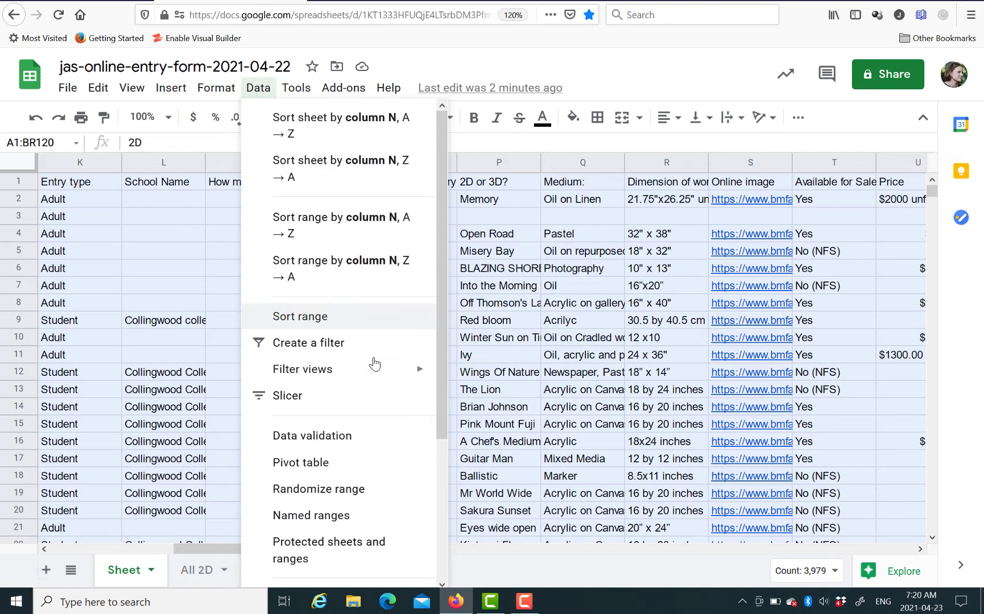
{"action": "left_click", "coordinate": [336, 522]}
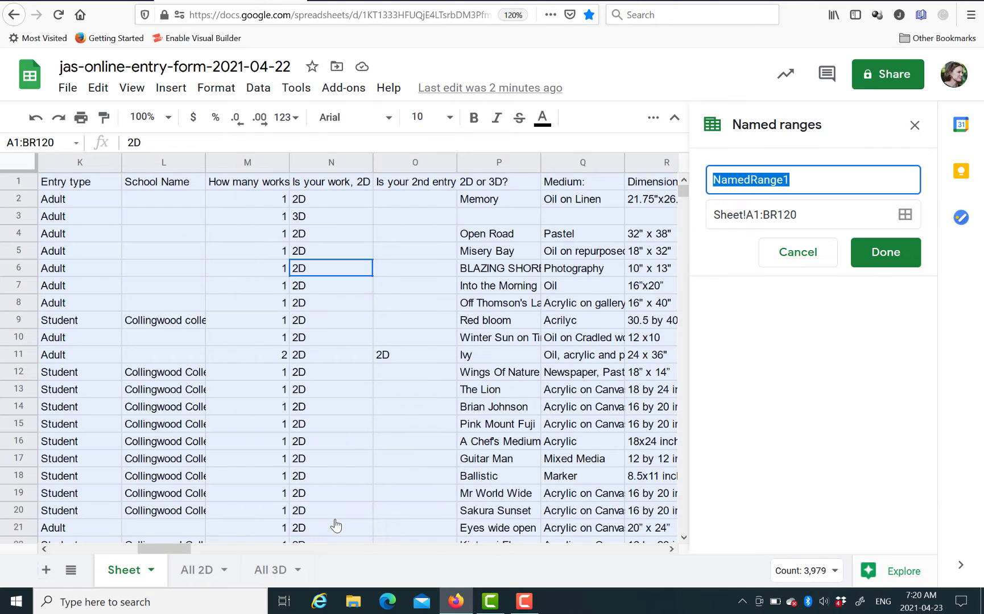
{"action": "key", "text": "BackSpace"}
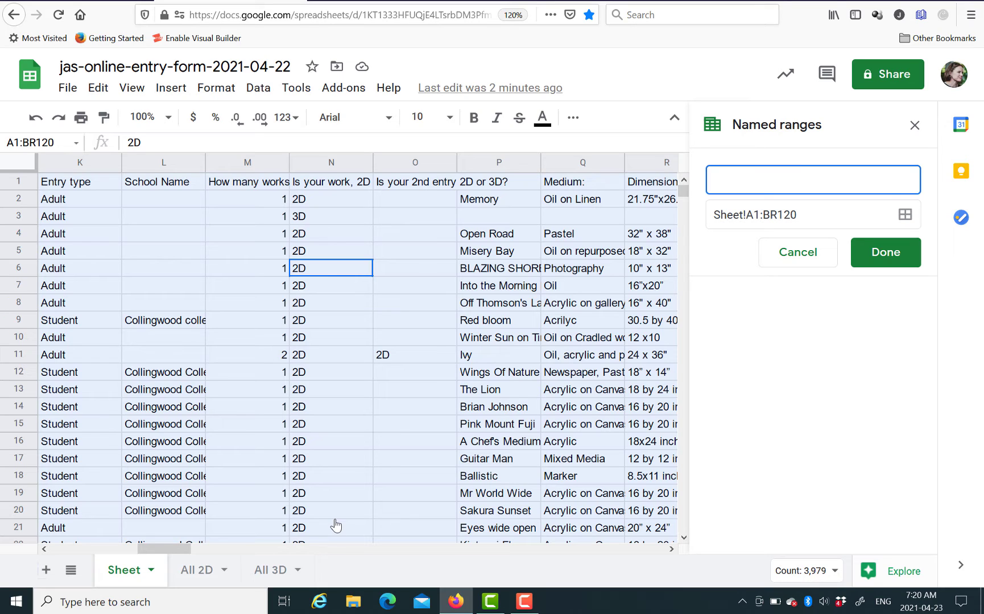
{"action": "type", "text": "entries"}
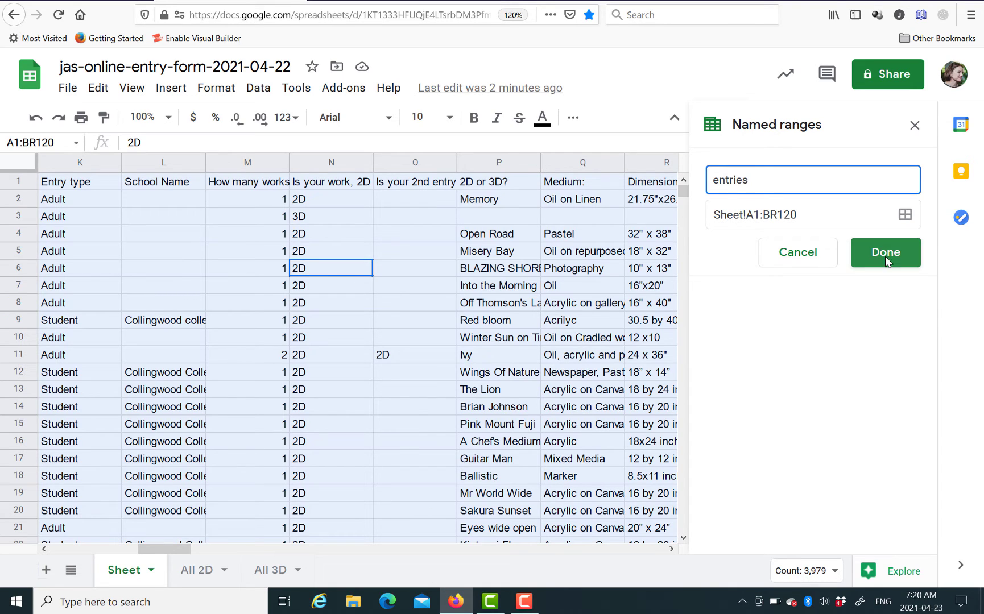
{"action": "key", "text": "Return"}
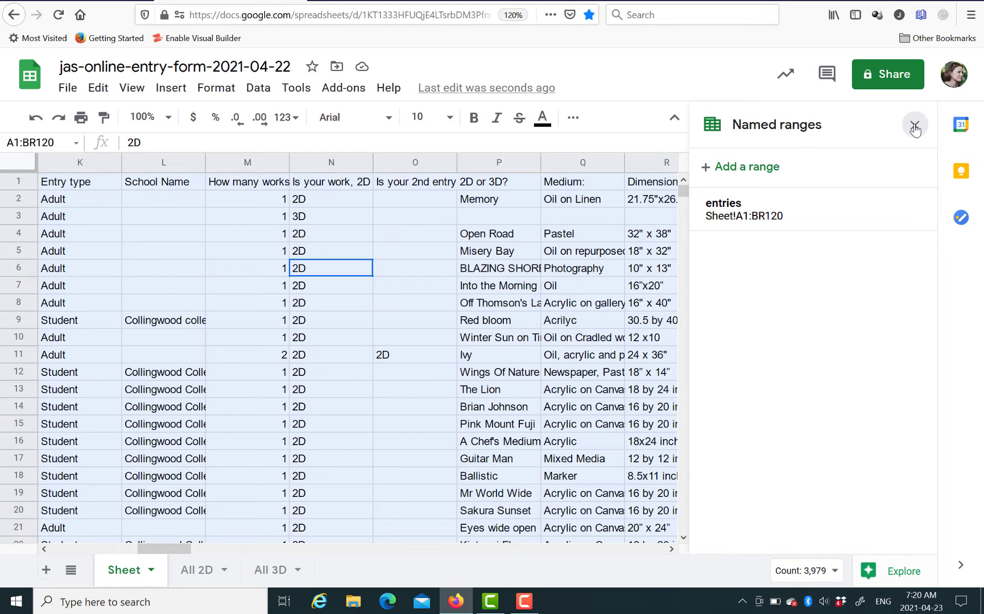
{"action": "left_click", "coordinate": [915, 127]}
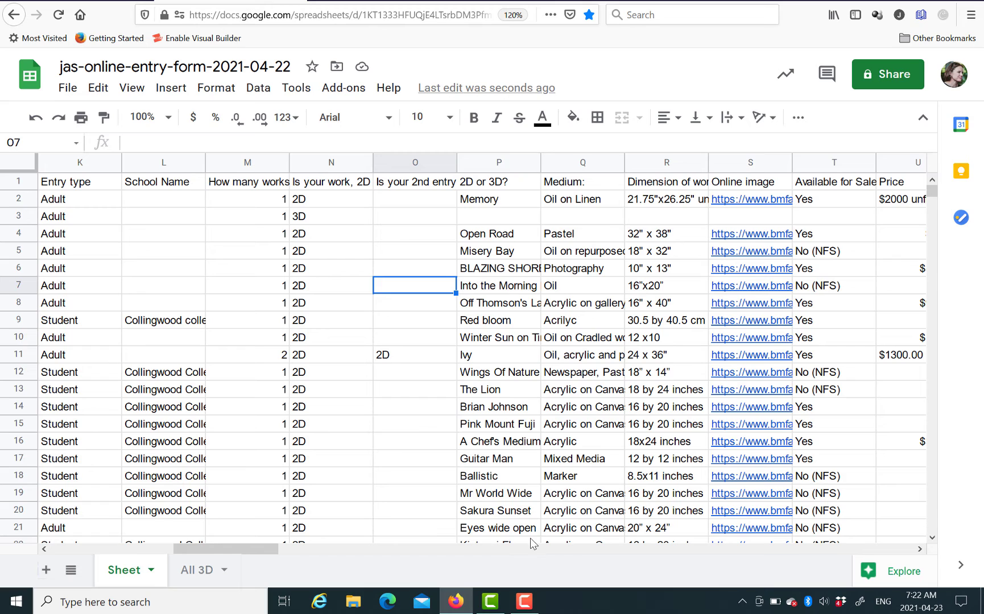
Add a new sheet and rename it "All 2D"
{"action": "left_click", "coordinate": [47, 570]}
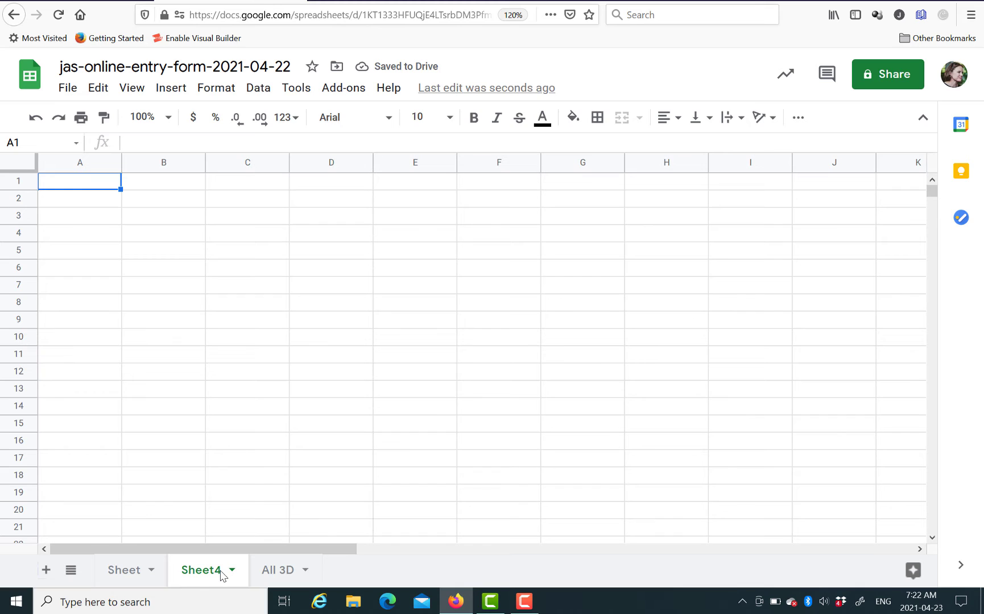
{"action": "double_click", "coordinate": [221, 575]}
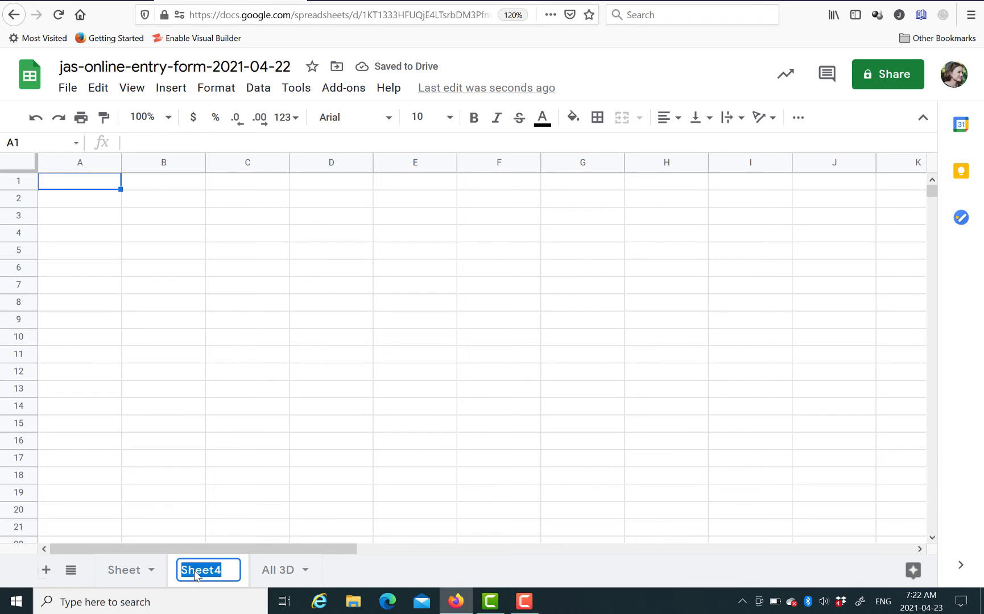
{"action": "left_click", "coordinate": [239, 579]}
{"action": "key", "text": "BackSpace"}
{"action": "key", "text": "BackSpace"}
{"action": "key", "text": "BackSpace"}
{"action": "key", "text": "BackSpace"}
{"action": "key", "text": "BackSpace"}
{"action": "key", "text": "BackSpace"}
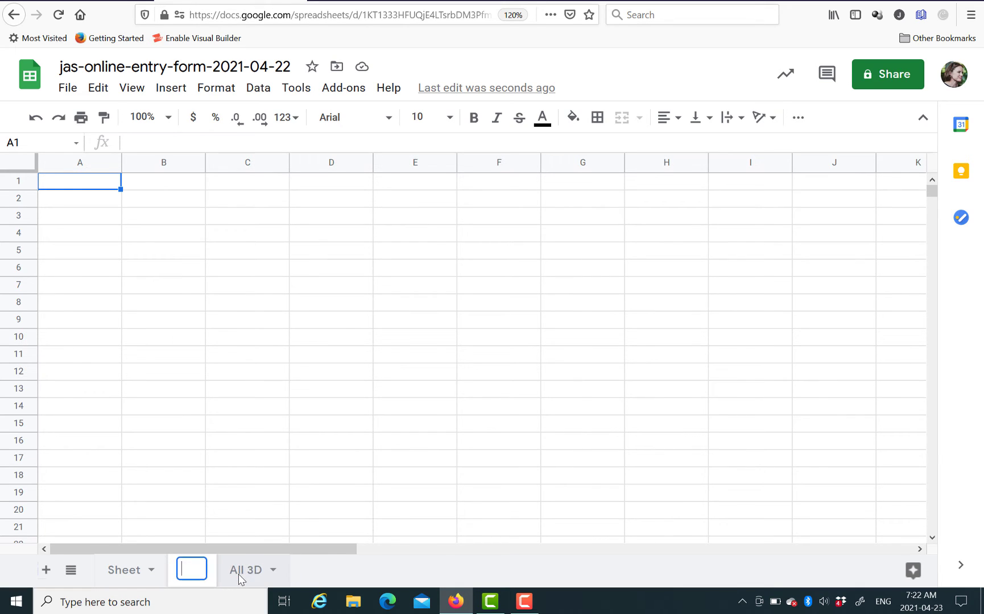
{"action": "type", "text": "All 2D"}
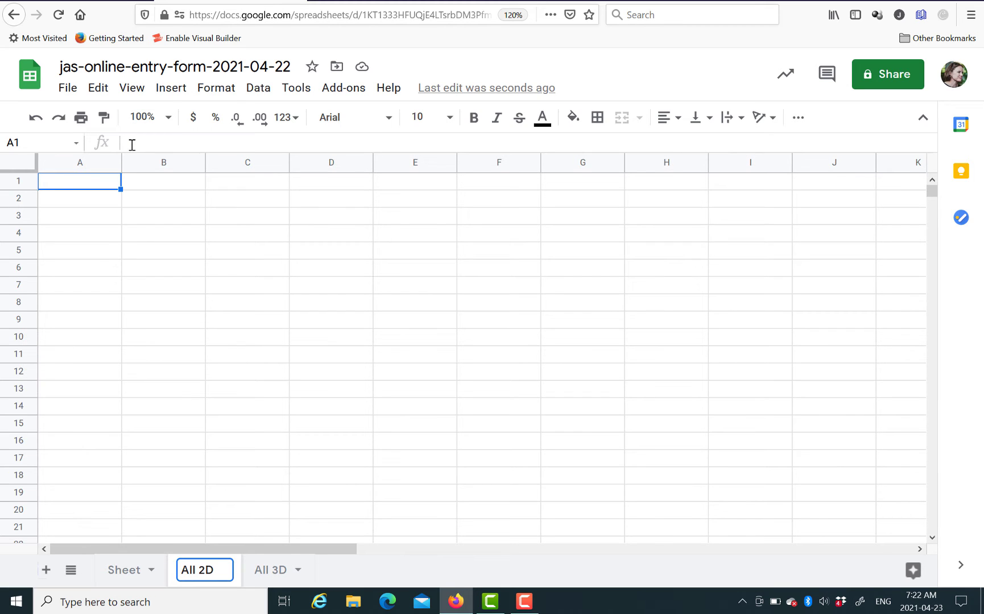
{"action": "key", "text": "Return"}
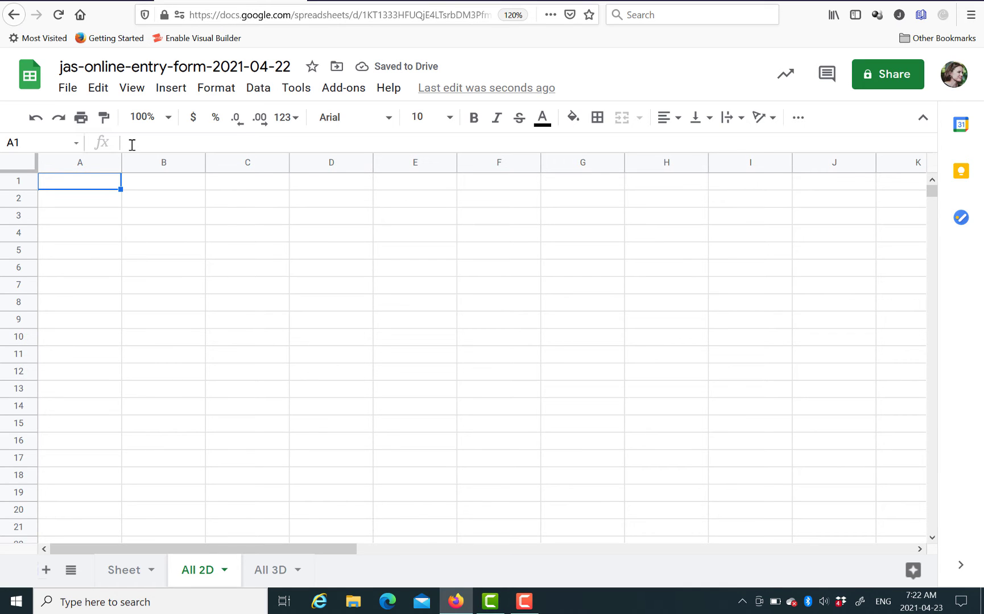
Enter =QUERY (entries,"SELECT * WHERE N = '2D'or O = '2D'") in cell A1 of the "All 2D" sheet, using the named range as data
{"action": "type", "text": "=QUERY (#REF!,\"SELECT * WHERE N = '2D'or O = '2D'\")"}
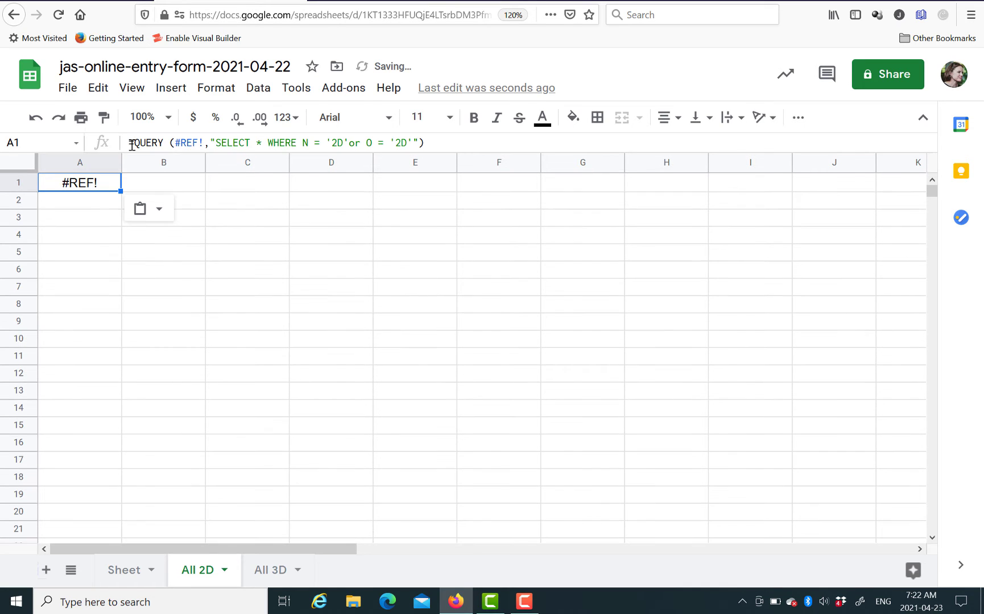
{"action": "left_click", "coordinate": [201, 143]}
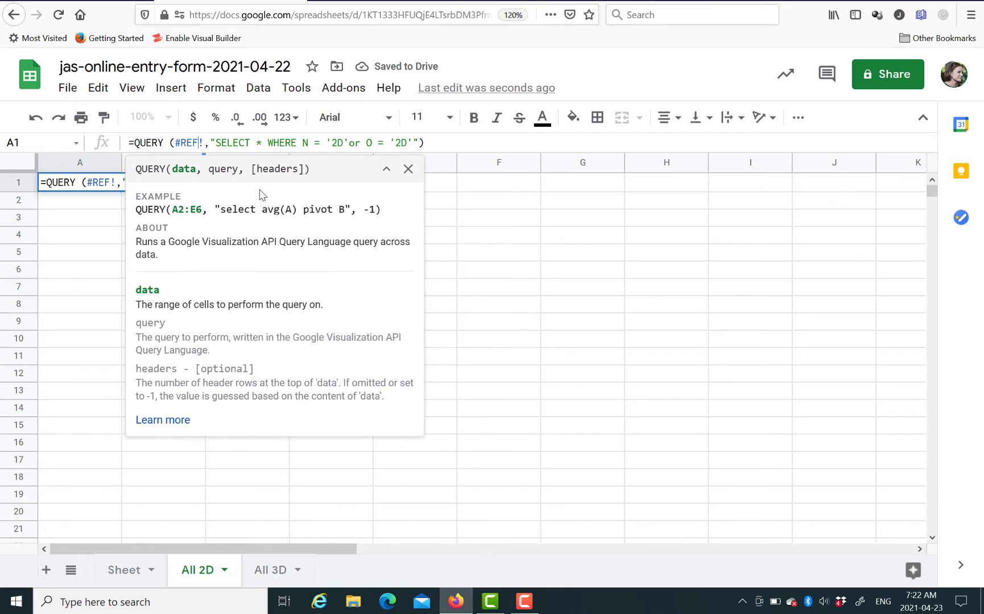
{"action": "key", "text": "BackSpace"}
{"action": "key", "text": "BackSpace"}
{"action": "key", "text": "BackSpace"}
{"action": "key", "text": "BackSpace"}
{"action": "key", "text": "BackSpace"}
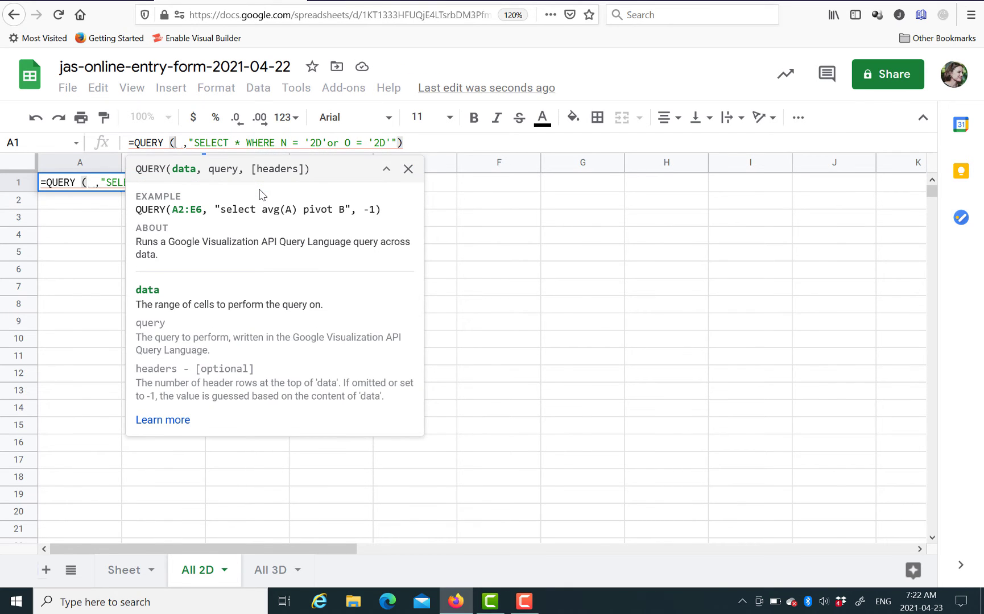
{"action": "key", "text": "BackSpace"}
{"action": "type", "text": "entr"}
{"action": "type", "text": "ies"}
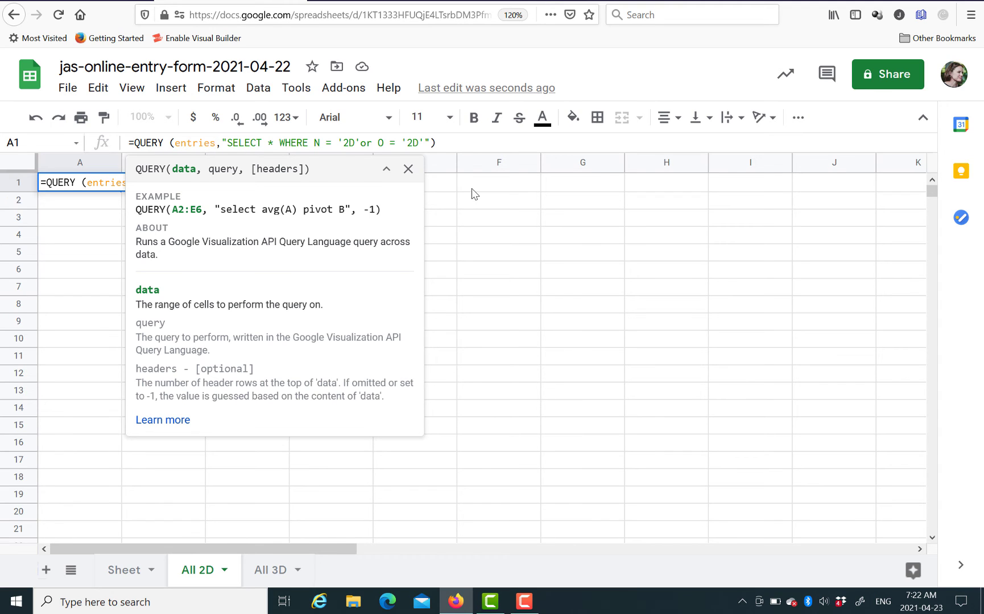
{"action": "left_click", "coordinate": [465, 143]}
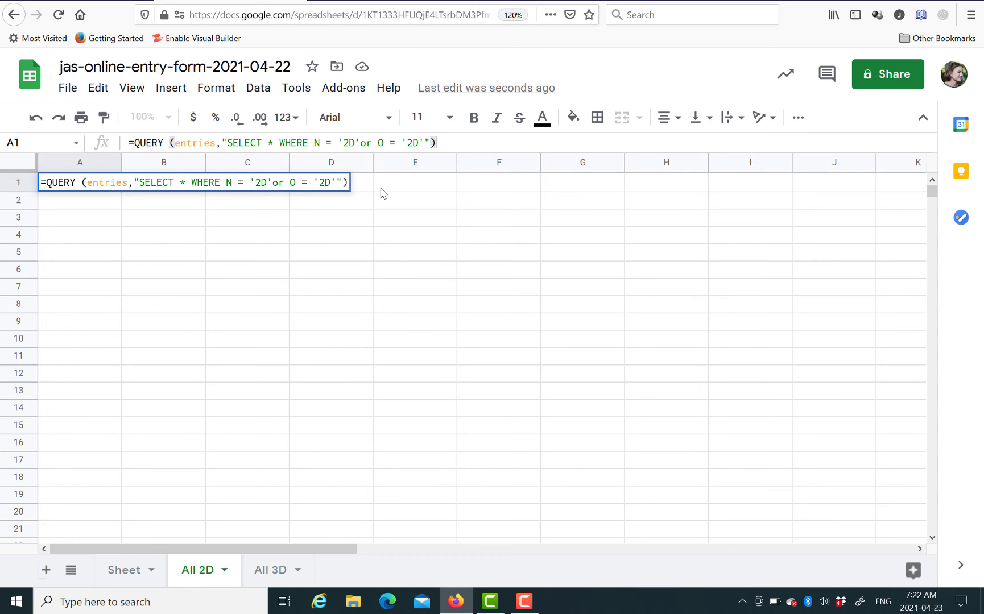
{"action": "key", "text": "Return"}
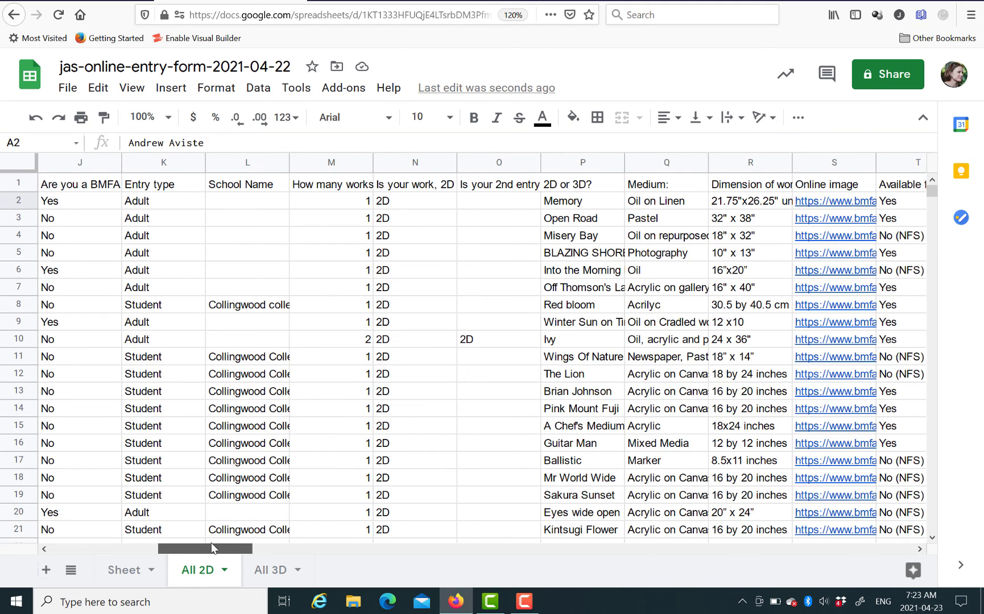
Review the query results on the "All 2D" sheet, checking the first and second entry type columns down the rows
{"action": "left_click_drag", "start_coordinate": [213, 546], "coordinate": [192, 542]}
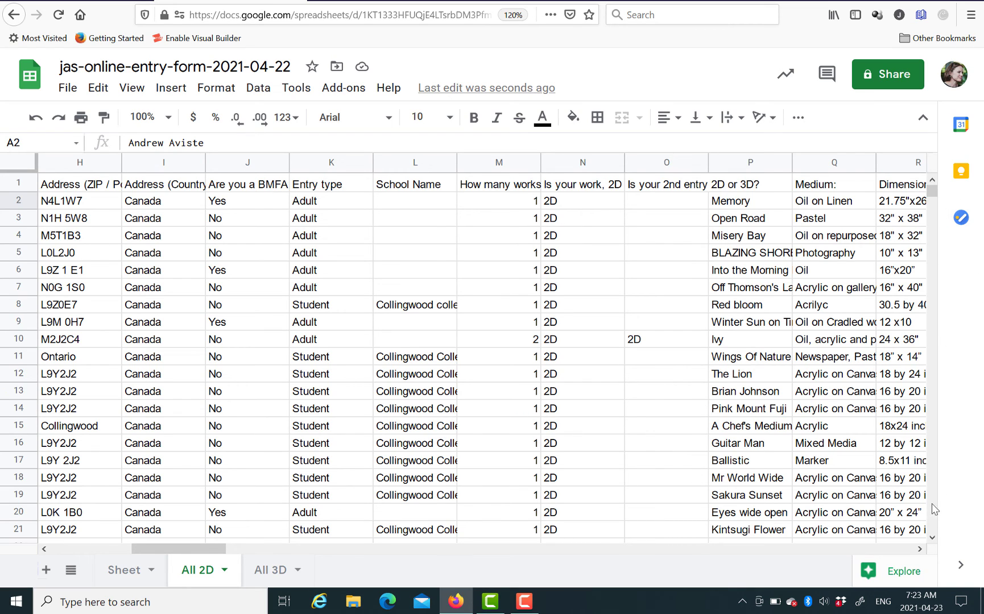
{"action": "scroll", "coordinate": [934, 522], "scroll_direction": "down", "scroll_amount": 1}
{"action": "scroll", "coordinate": [933, 523], "scroll_direction": "down", "scroll_amount": 20}
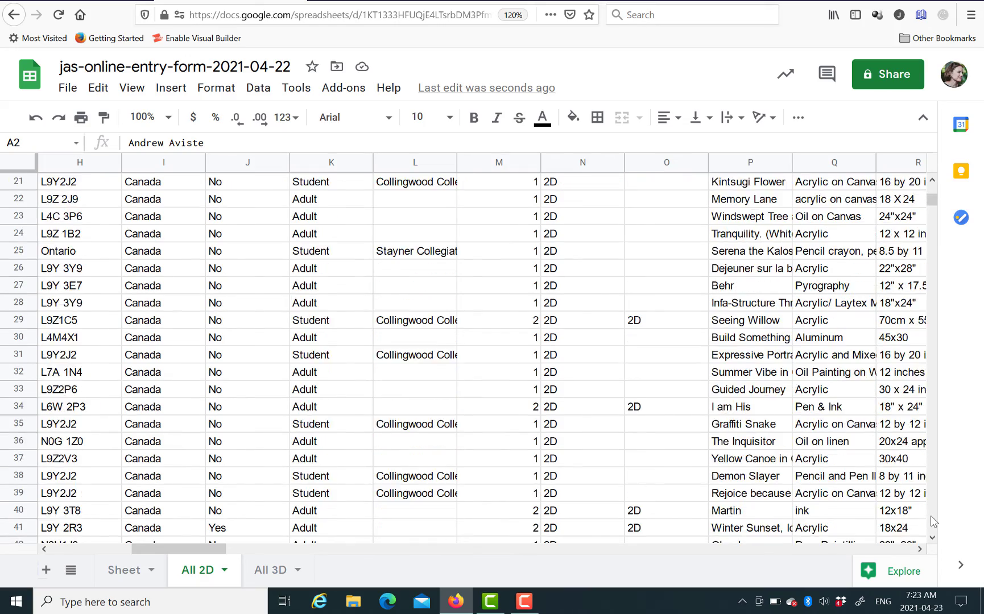
{"action": "scroll", "coordinate": [933, 522], "scroll_direction": "down", "scroll_amount": 20}
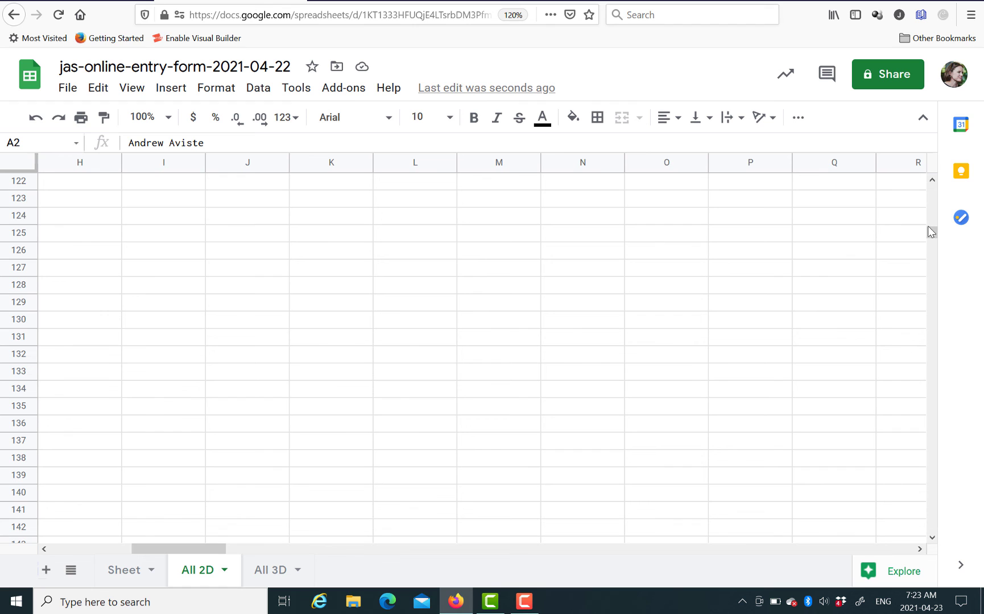
{"action": "scroll", "coordinate": [933, 195], "scroll_direction": "up", "scroll_amount": 20}
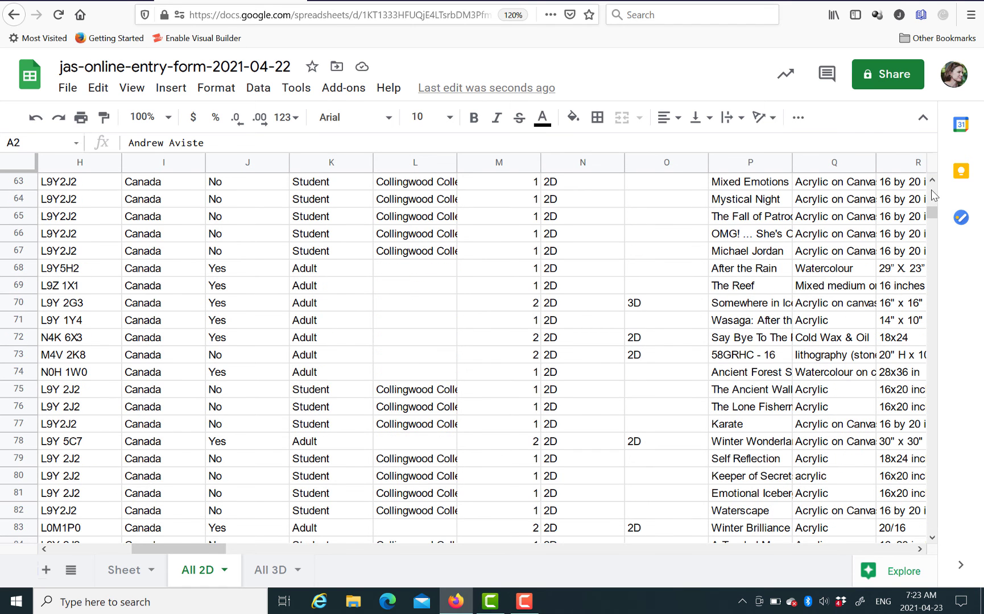
On the "All 3D" sheet, replace #REF! in the A1 QUERY formula with the named range entries and check the entry type columns
{"action": "left_click", "coordinate": [267, 579]}
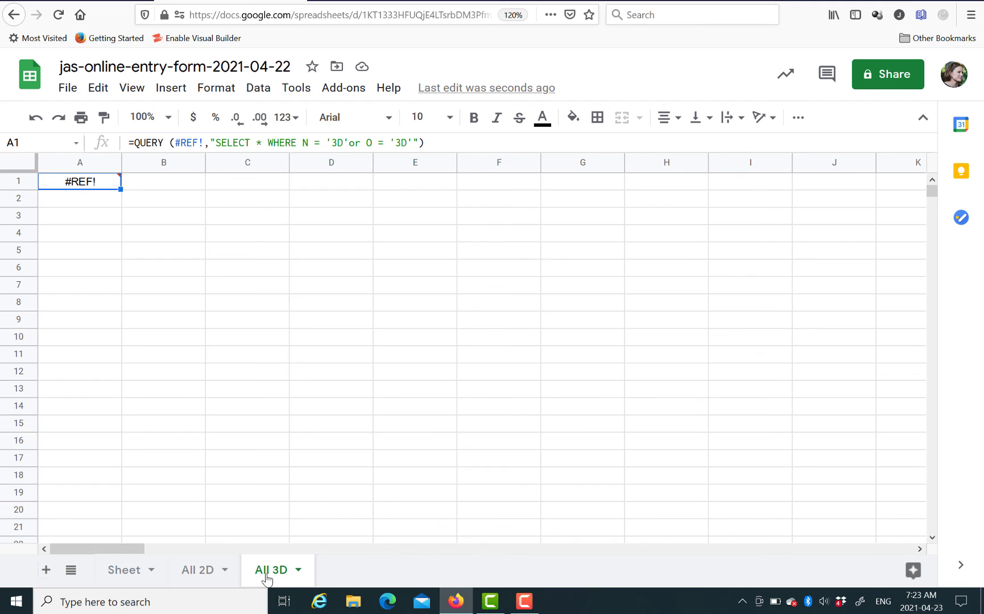
{"action": "left_click", "coordinate": [200, 142]}
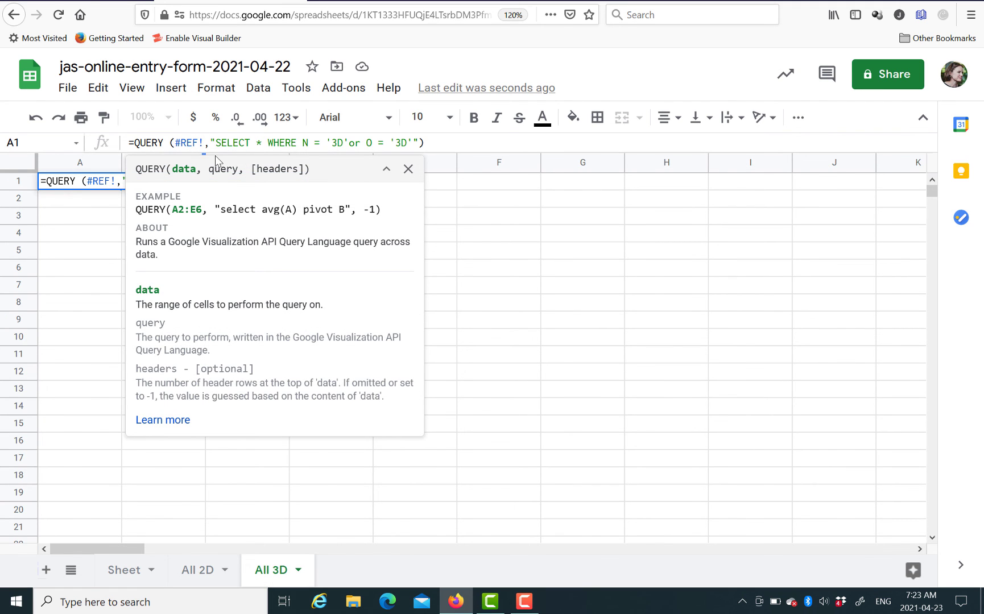
{"action": "key", "text": "BackSpace"}
{"action": "key", "text": "BackSpace"}
{"action": "key", "text": "BackSpace"}
{"action": "key", "text": "BackSpace"}
{"action": "key", "text": "BackSpace"}
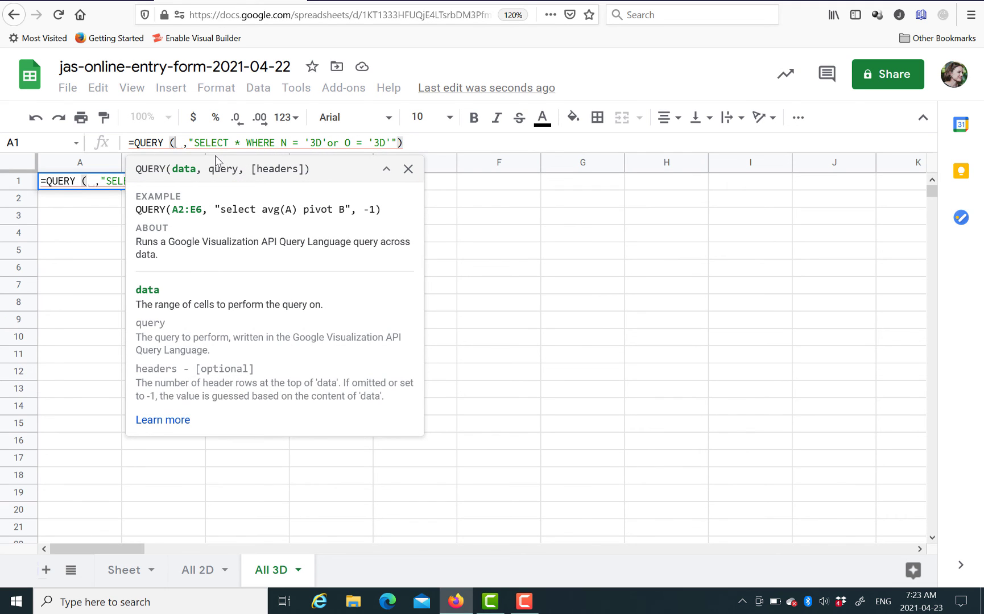
{"action": "type", "text": "entrie"}
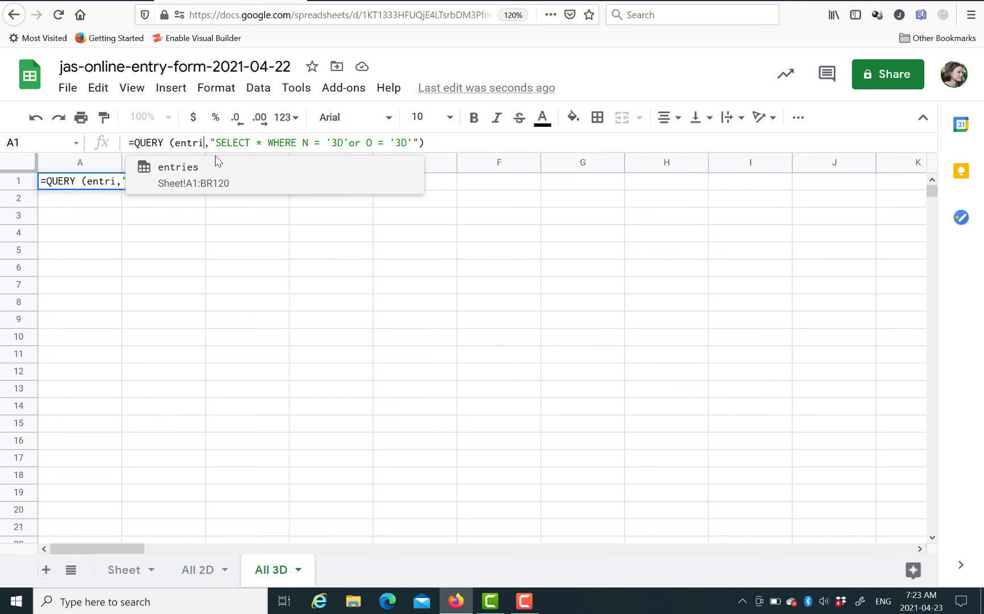
{"action": "key", "text": "Tab"}
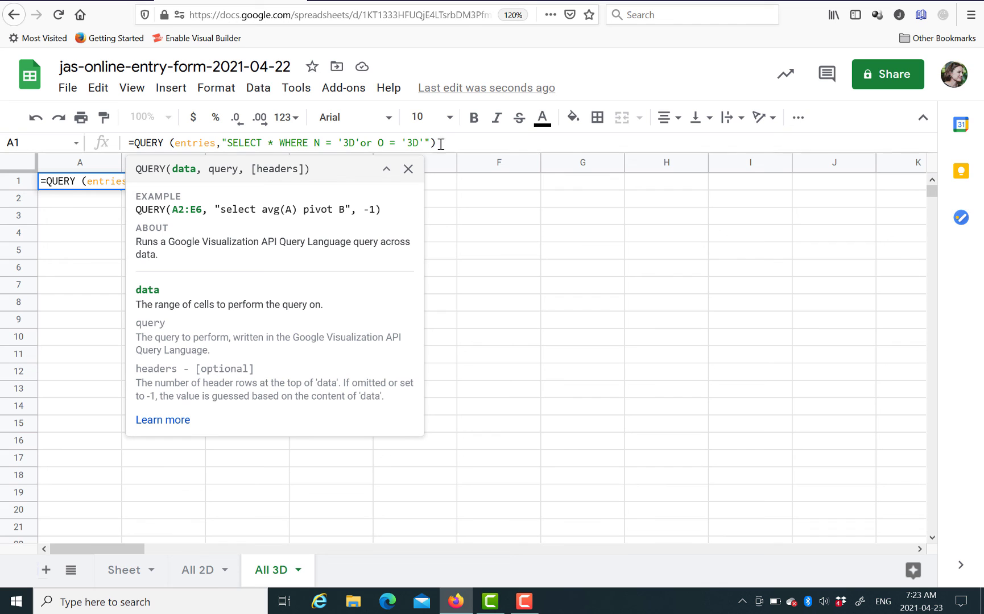
{"action": "key", "text": "Return"}
{"action": "left_click_drag", "start_coordinate": [80, 549], "coordinate": [157, 544]}
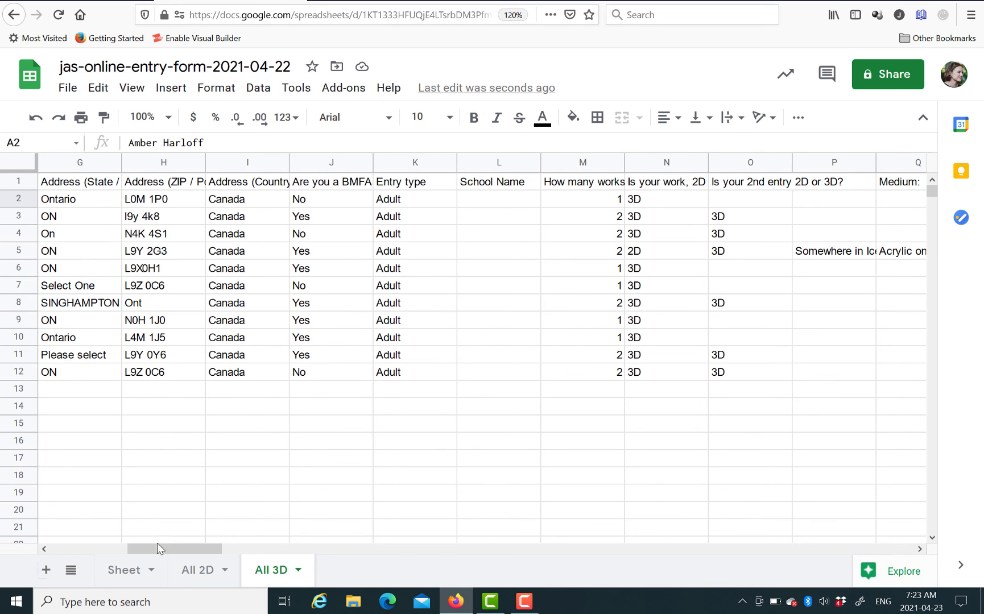